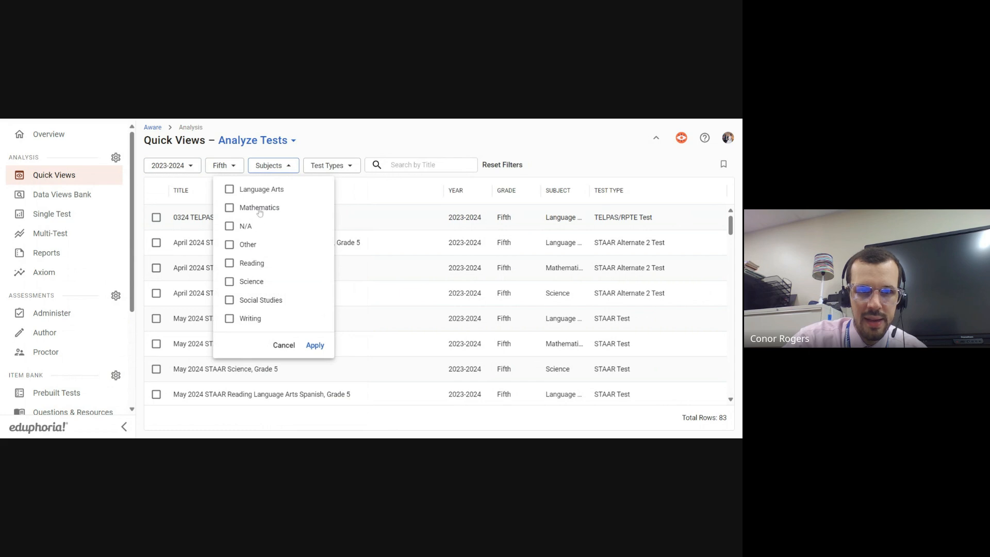
Filter the test list to the Mathematics subject and look over the available test types
{"action": "left_click", "coordinate": [260, 209]}
{"action": "left_click", "coordinate": [318, 345]}
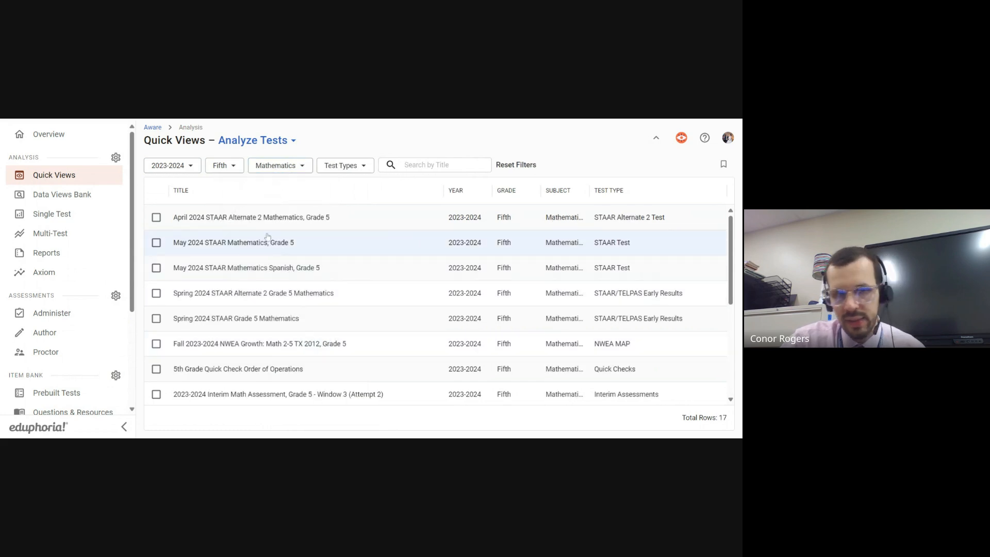
{"action": "left_click", "coordinate": [358, 169]}
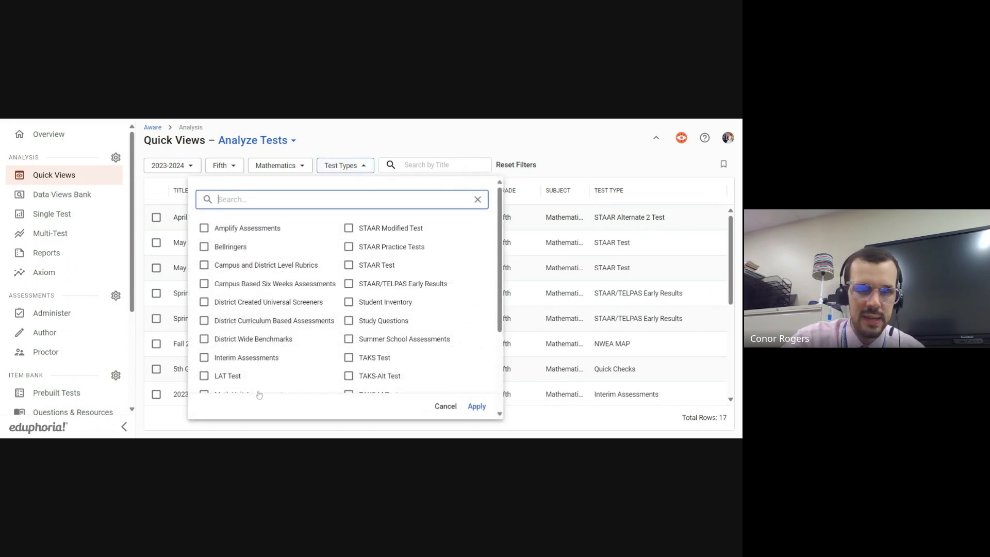
{"action": "left_click", "coordinate": [348, 171]}
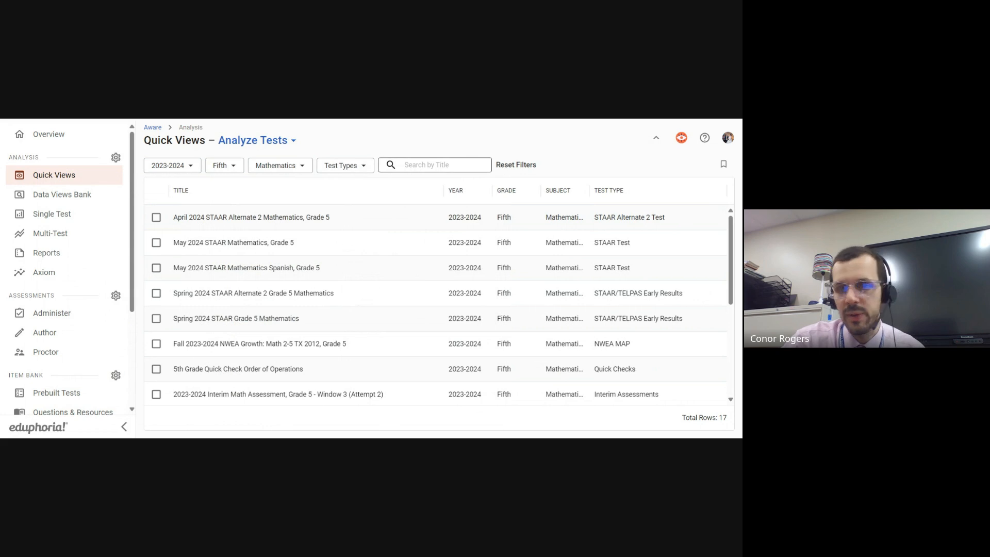
{"action": "left_click", "coordinate": [435, 165]}
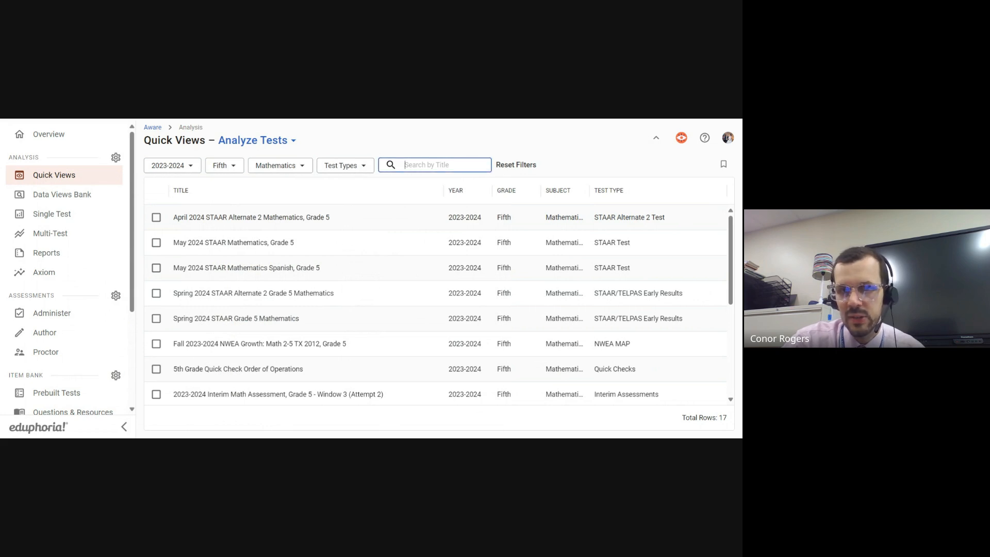
Open the May 2024 STAAR Mathematics, Grade 5 quick view with the Student Scores template and summarize it for all students district-wide
{"action": "left_click", "coordinate": [250, 236]}
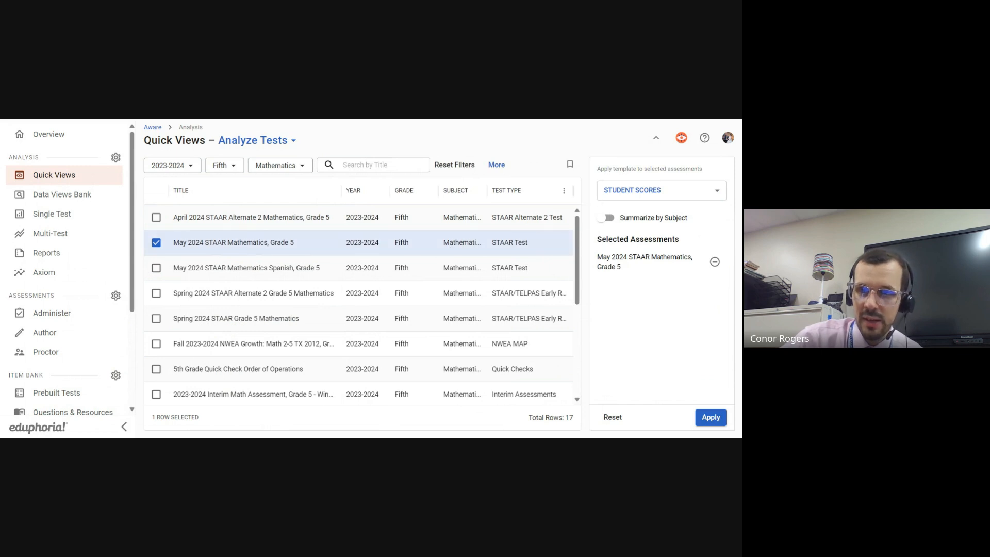
{"action": "left_click", "coordinate": [628, 199]}
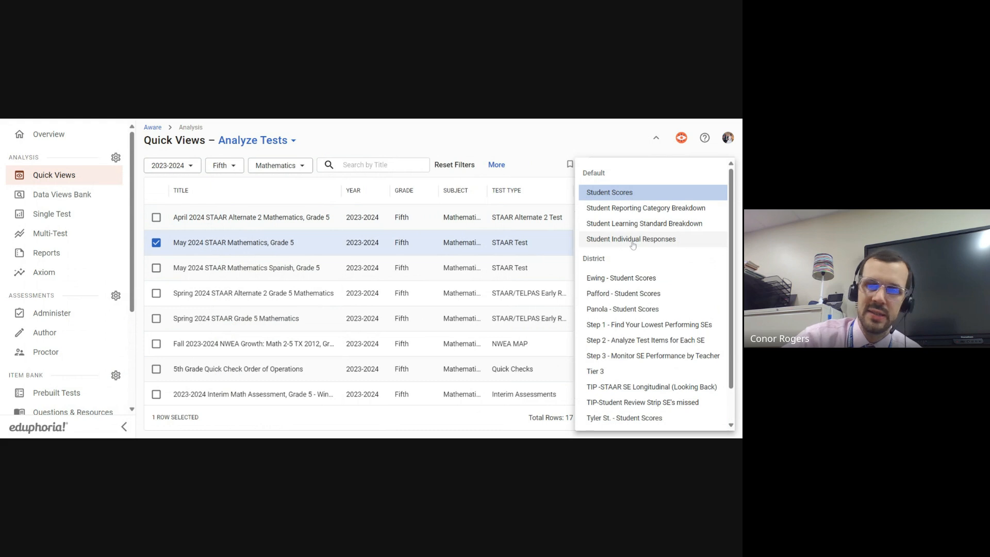
{"action": "left_click", "coordinate": [613, 149]}
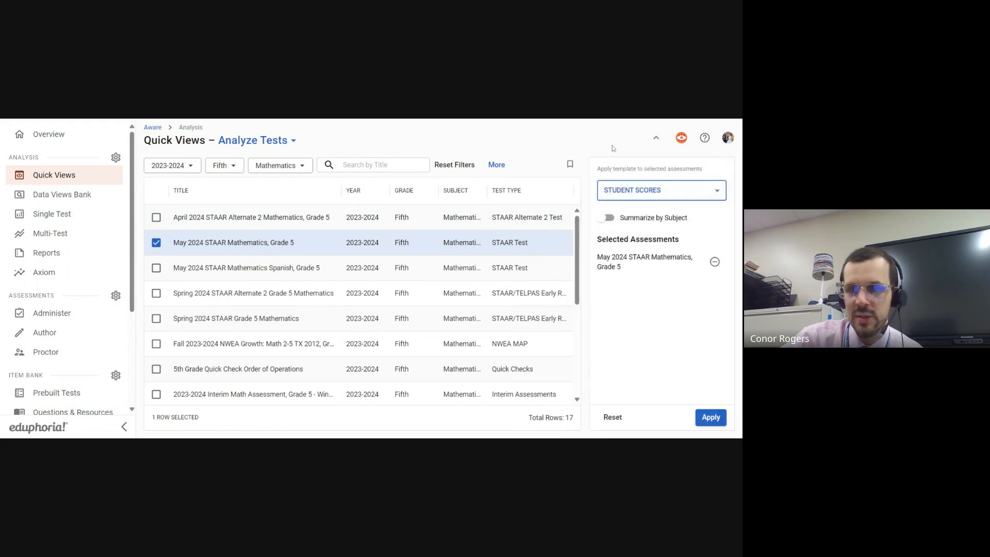
{"action": "left_click", "coordinate": [721, 421]}
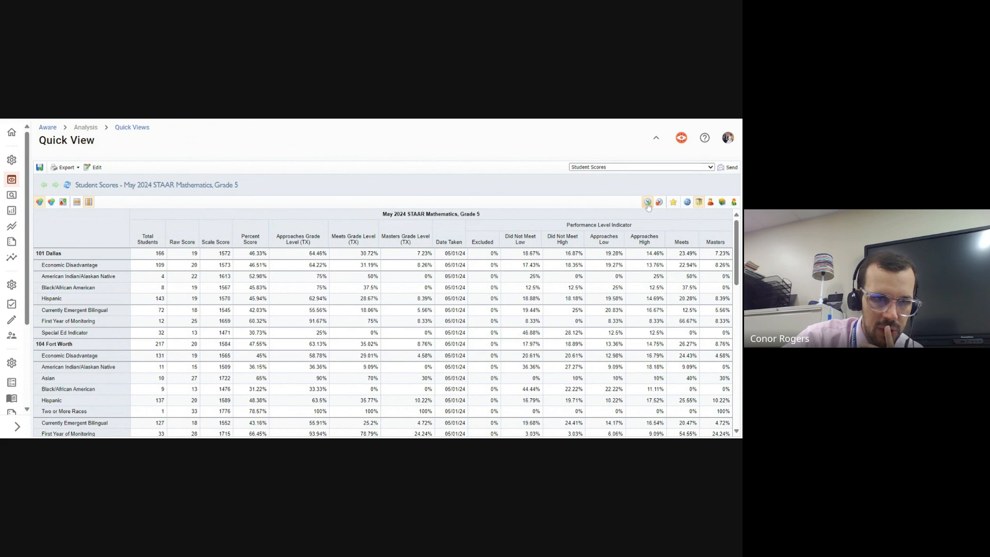
{"action": "left_click", "coordinate": [688, 202]}
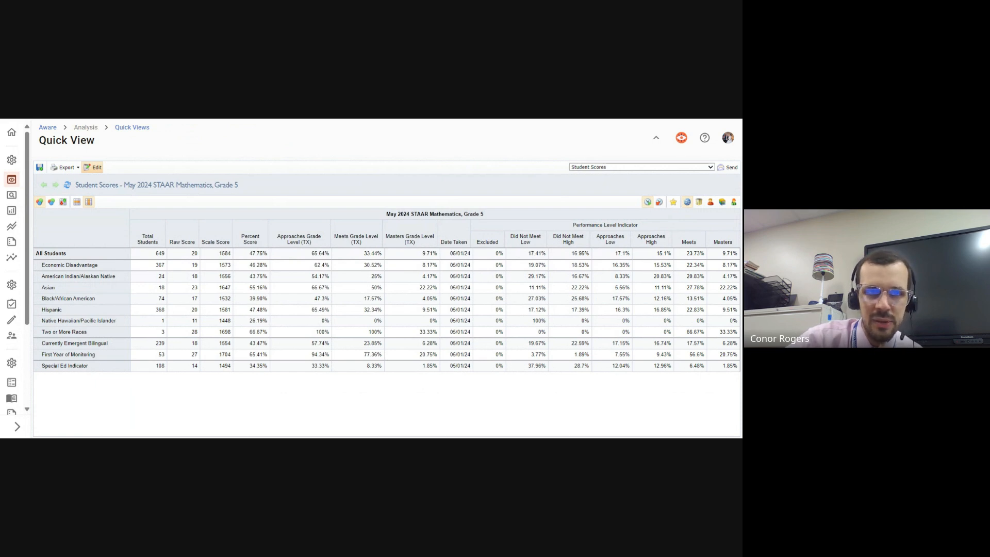
Edit the view's summary fields, removing Ethnicity, Emergent Bilingual and Economic Disadvantage and keeping only Special Ed Indicator
{"action": "left_click", "coordinate": [98, 170]}
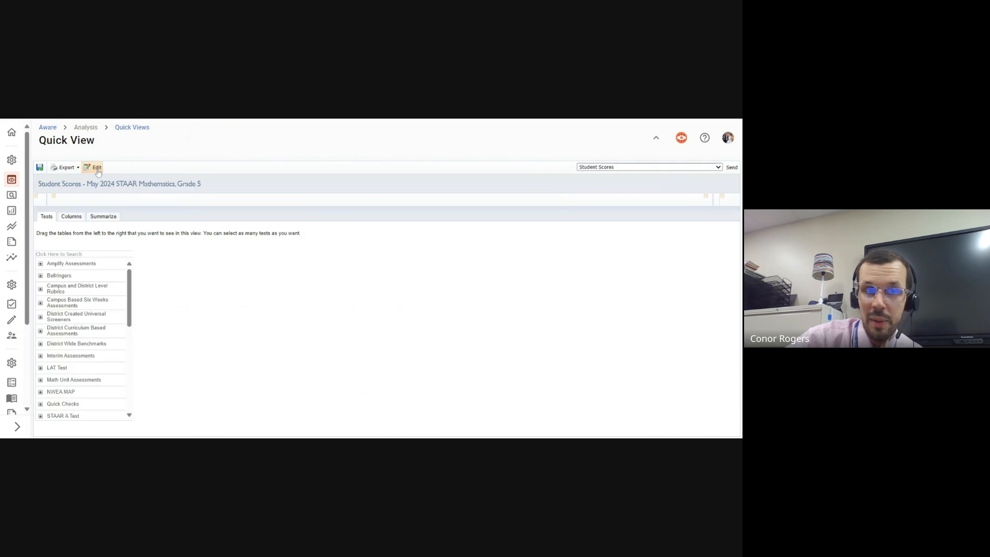
{"action": "left_click", "coordinate": [67, 217]}
{"action": "left_click", "coordinate": [99, 221]}
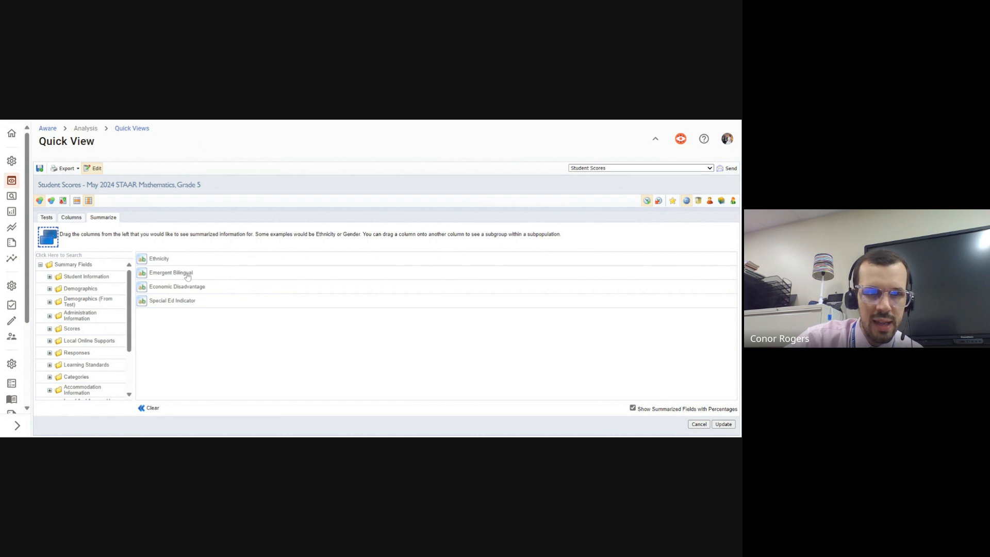
{"action": "left_click_drag", "start_coordinate": [184, 273], "coordinate": [95, 314]}
{"action": "left_click", "coordinate": [49, 277]}
{"action": "left_click_drag", "start_coordinate": [159, 262], "coordinate": [83, 314]}
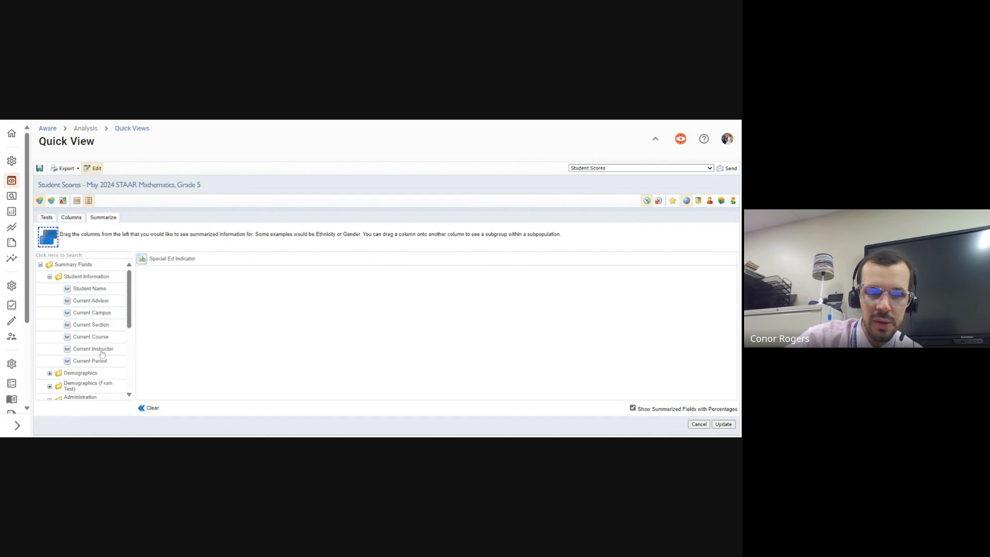
{"action": "left_click_drag", "start_coordinate": [103, 351], "coordinate": [107, 324]}
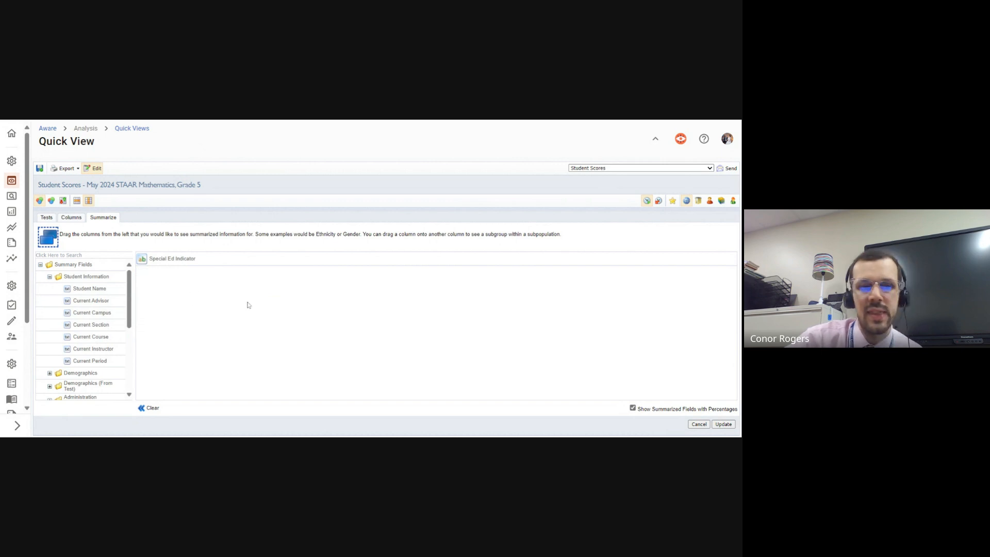
Remove Date Taken and Scale Score from the columns of the view
{"action": "left_click", "coordinate": [80, 219]}
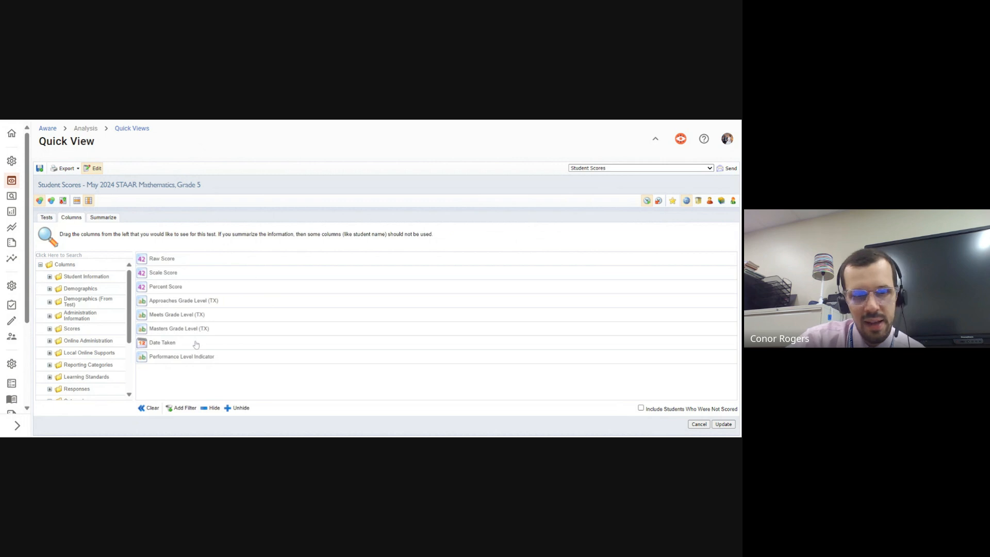
{"action": "left_click_drag", "start_coordinate": [193, 342], "coordinate": [110, 336]}
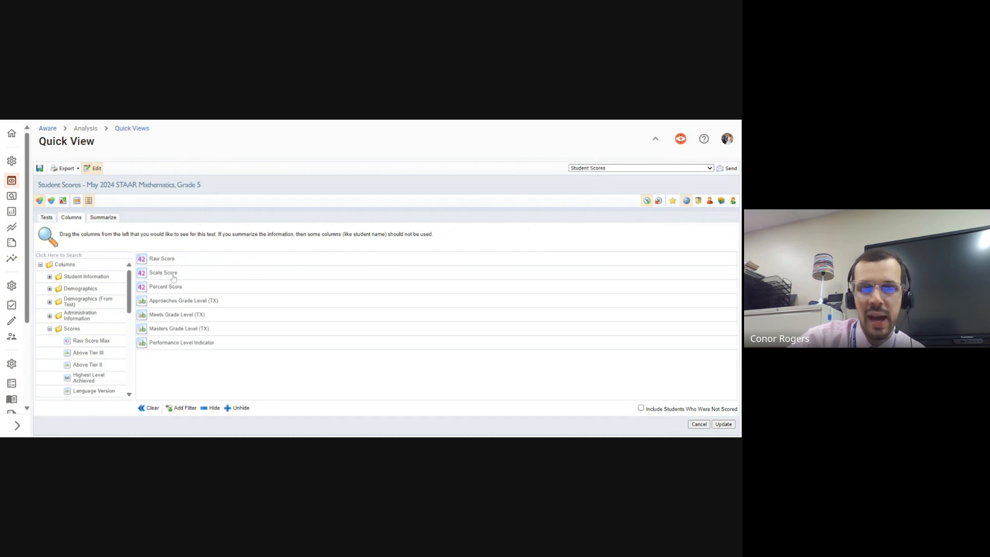
{"action": "left_click_drag", "start_coordinate": [172, 274], "coordinate": [97, 354]}
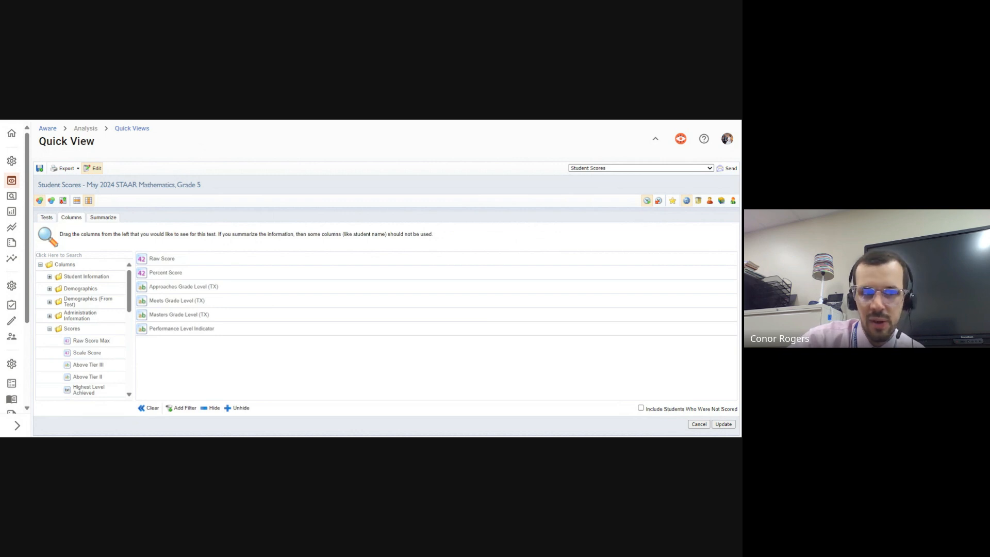
Search the available columns for "instructor" and update the quick view with the edited fields
{"action": "left_click", "coordinate": [83, 255]}
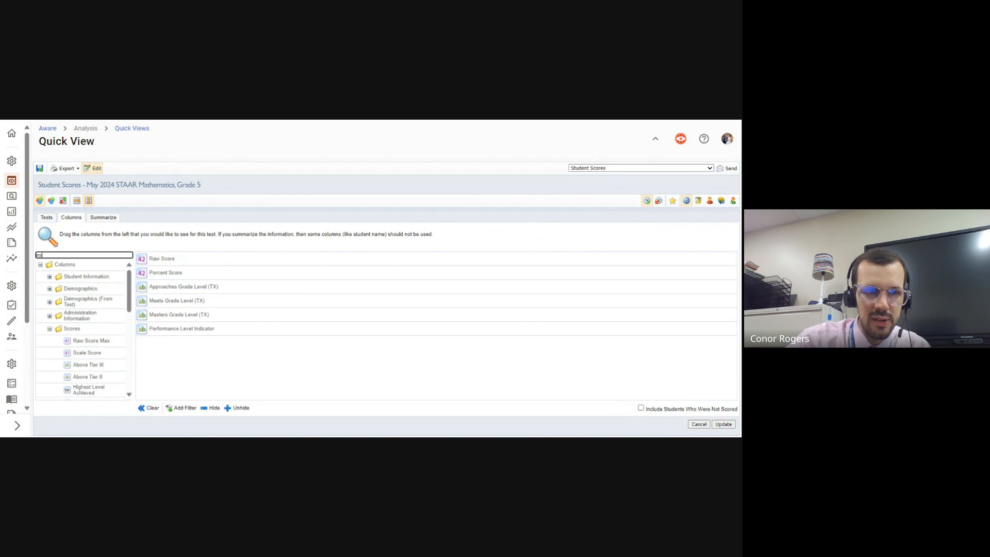
{"action": "type", "text": "instructor"}
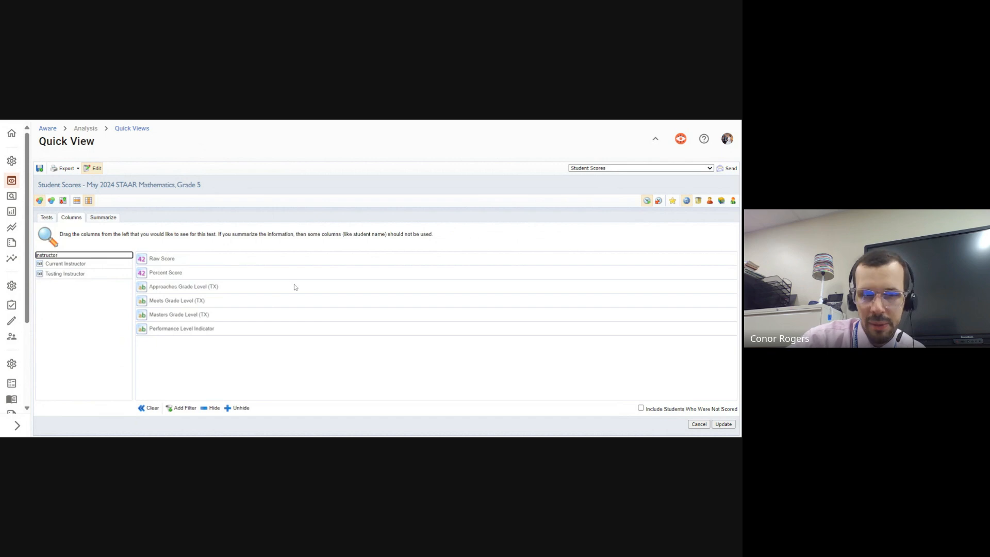
{"action": "left_click", "coordinate": [724, 425]}
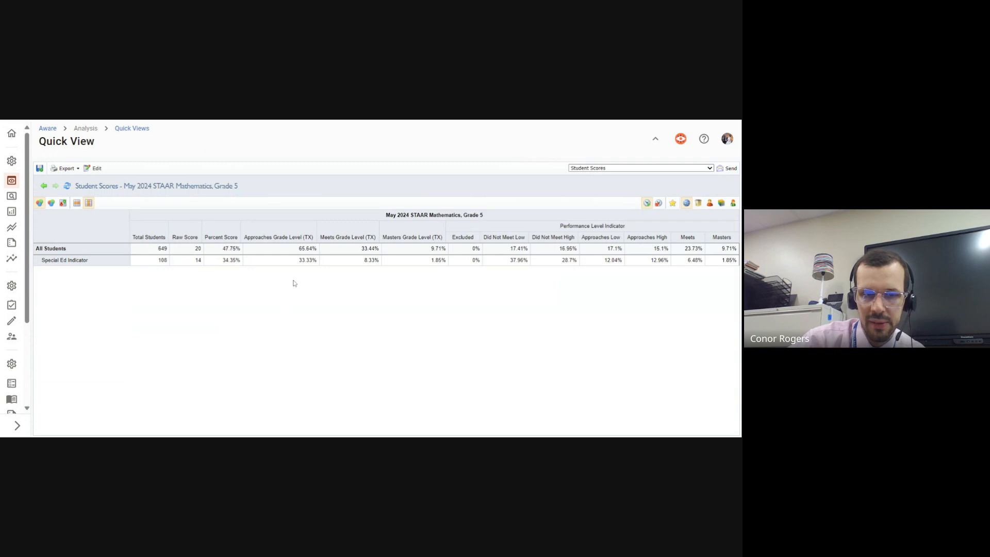
Break the results down by campus and add an Equals "101 Dallas" filter to Current Campus alongside 104 Fort Worth
{"action": "left_click", "coordinate": [699, 204]}
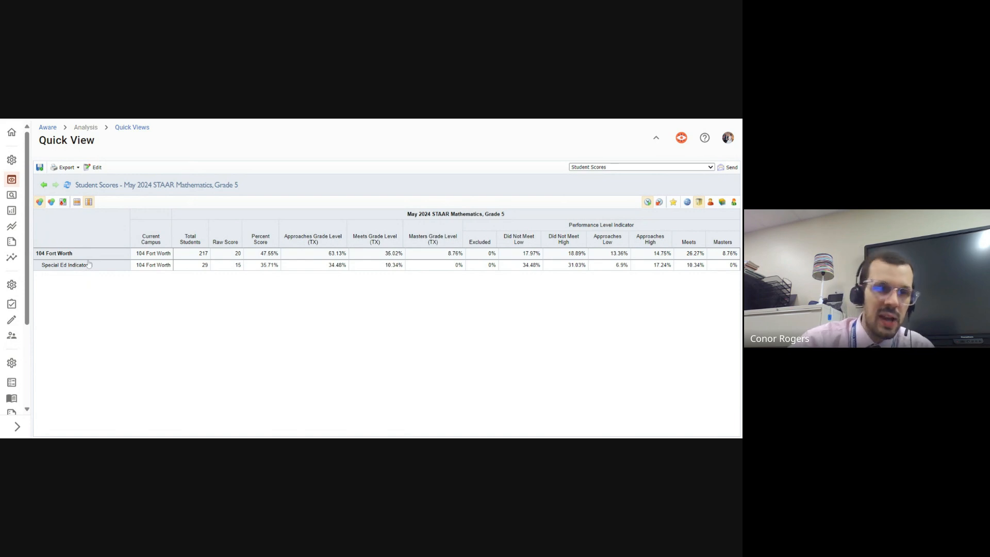
{"action": "left_click", "coordinate": [92, 171]}
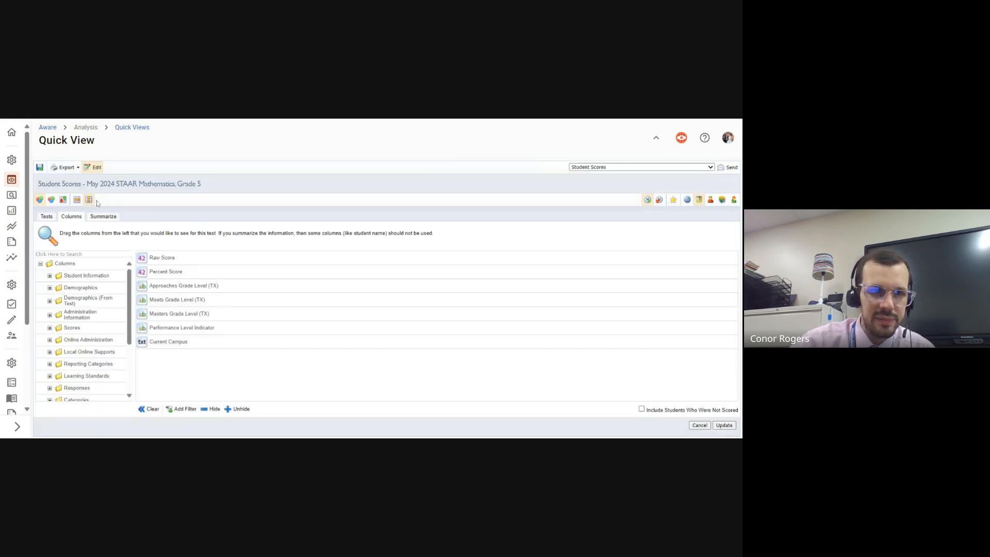
{"action": "left_click", "coordinate": [198, 342]}
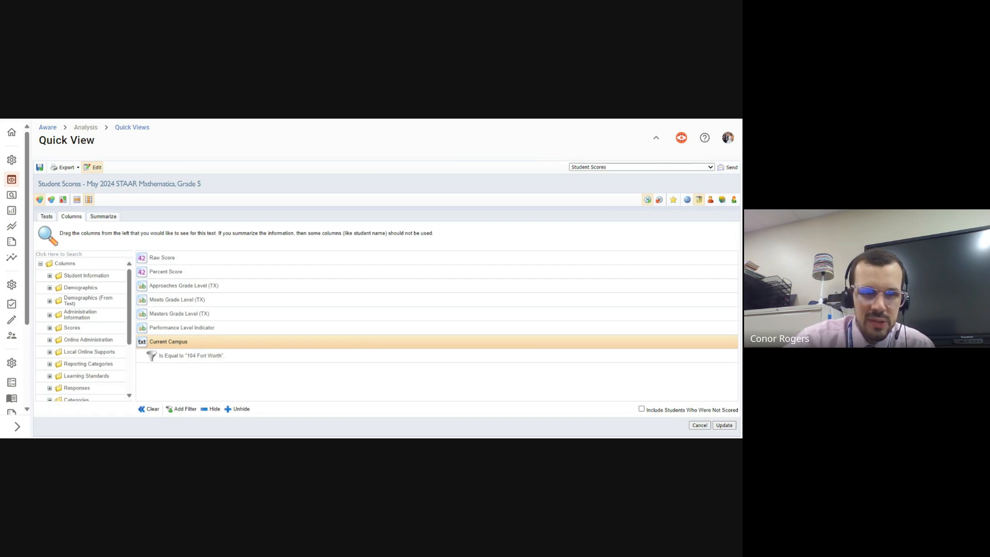
{"action": "left_click", "coordinate": [190, 356]}
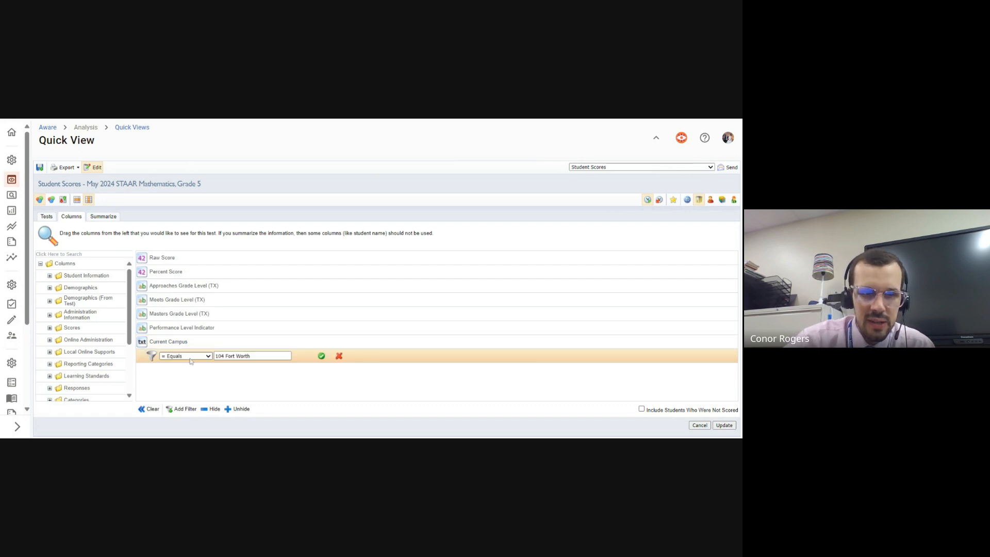
{"action": "left_click", "coordinate": [187, 409]}
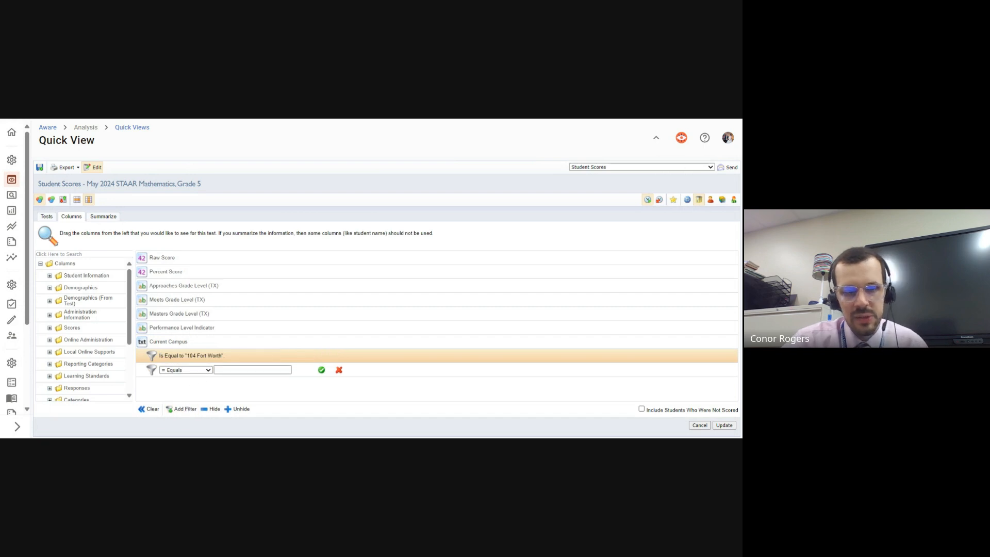
{"action": "left_click", "coordinate": [253, 369]}
{"action": "type", "text": "101 Dallas"}
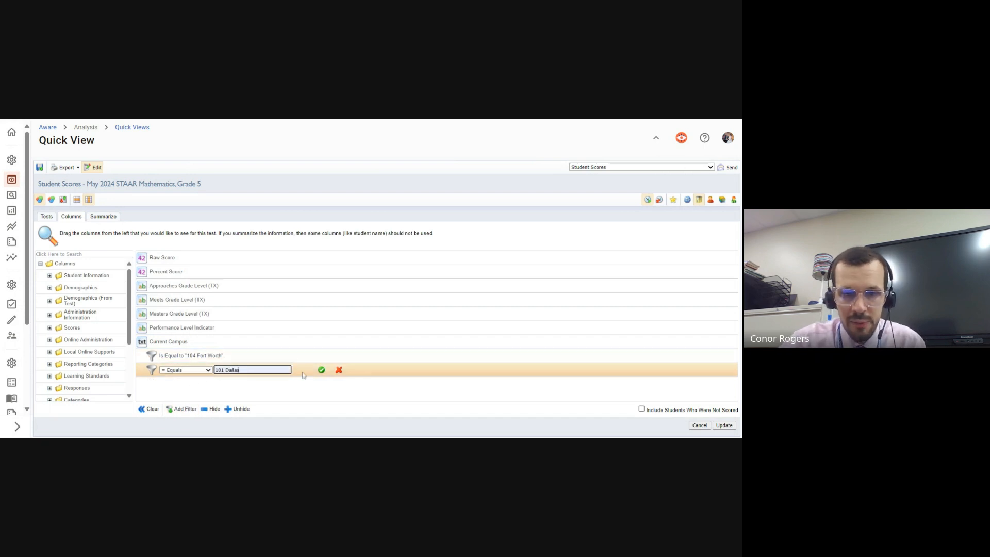
{"action": "left_click", "coordinate": [323, 371]}
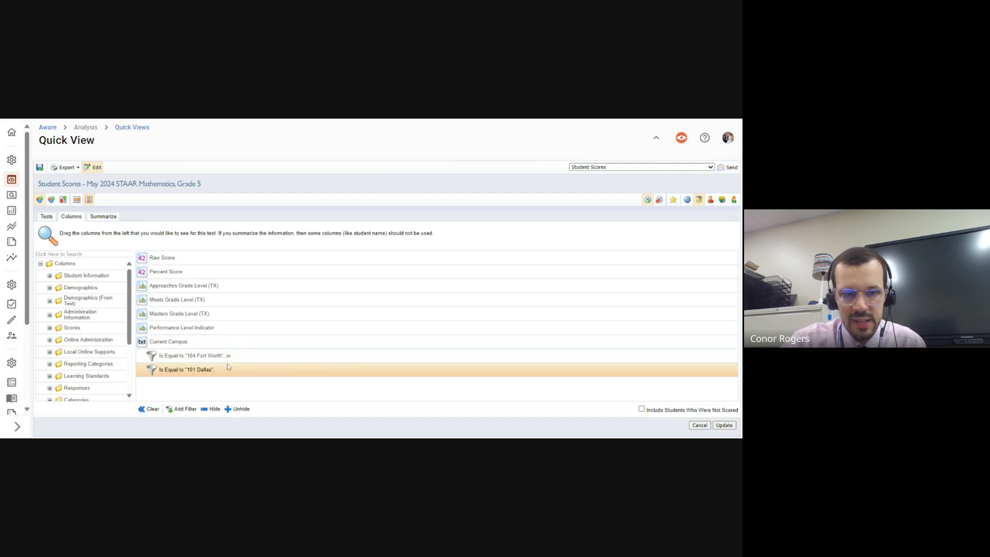
{"action": "left_click", "coordinate": [725, 425]}
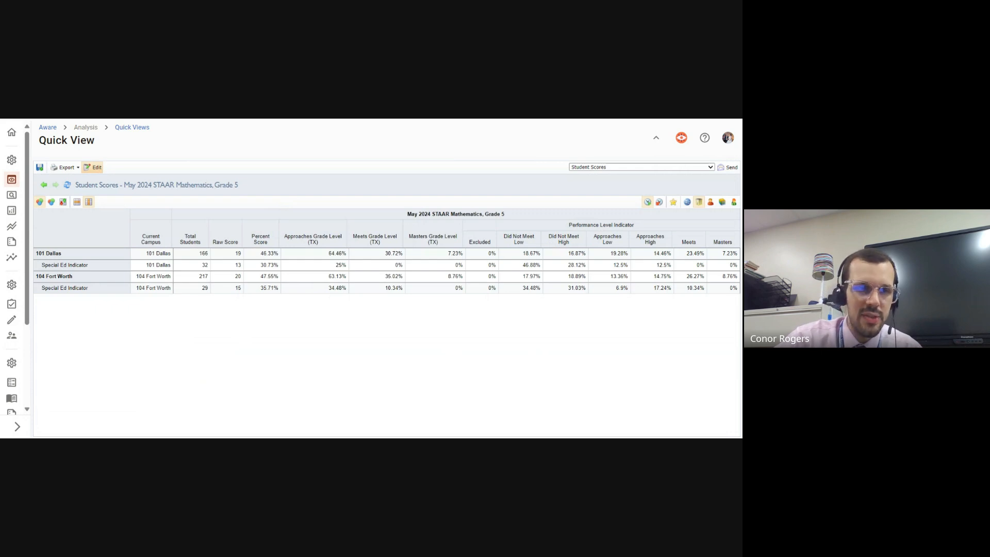
Add the 2024-2025 Sixth Grade TEKS Based Assessment "SW1 Math G6 TBA 24-25" to the view's tests and update it
{"action": "left_click", "coordinate": [101, 170]}
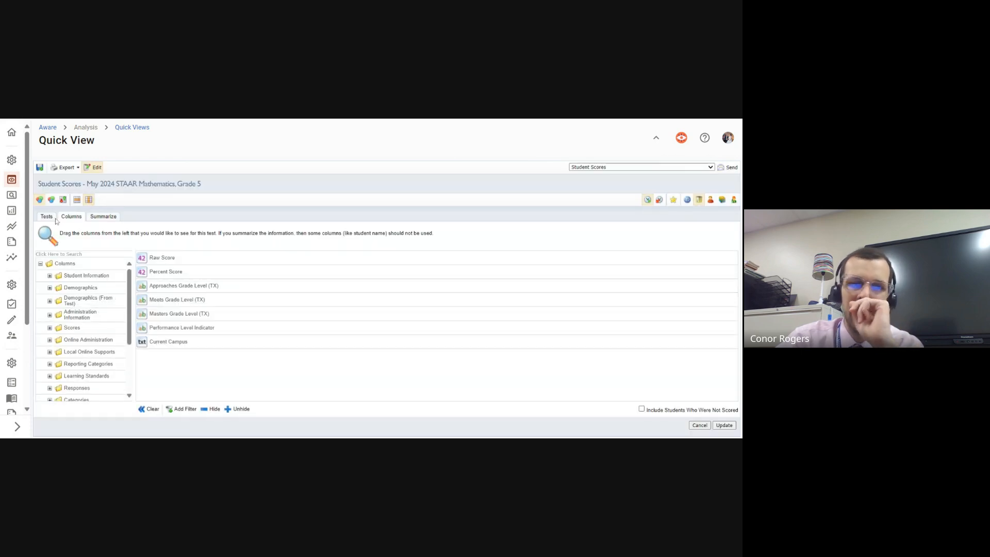
{"action": "left_click", "coordinate": [51, 218]}
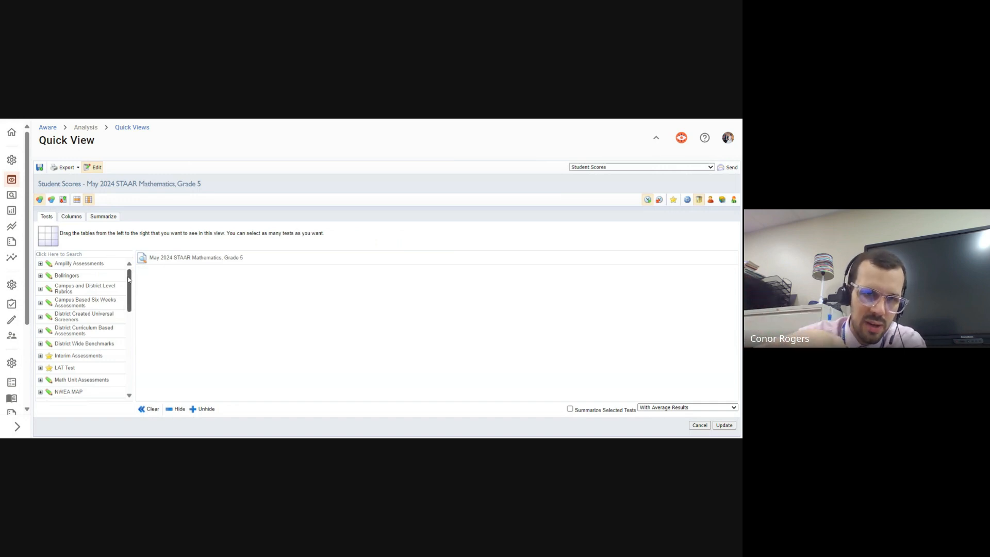
{"action": "left_click_drag", "start_coordinate": [129, 280], "coordinate": [124, 357]}
{"action": "left_click", "coordinate": [95, 349]}
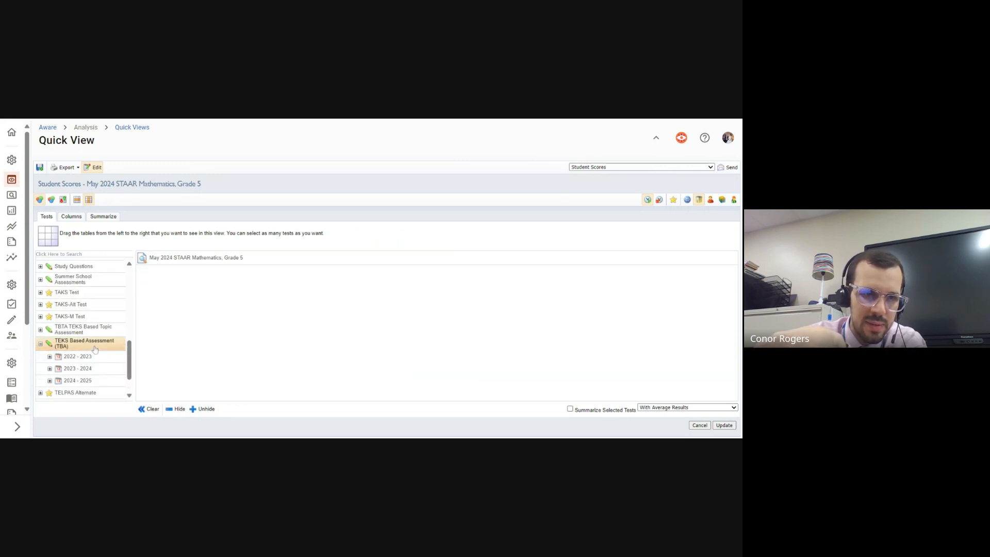
{"action": "left_click", "coordinate": [94, 381]}
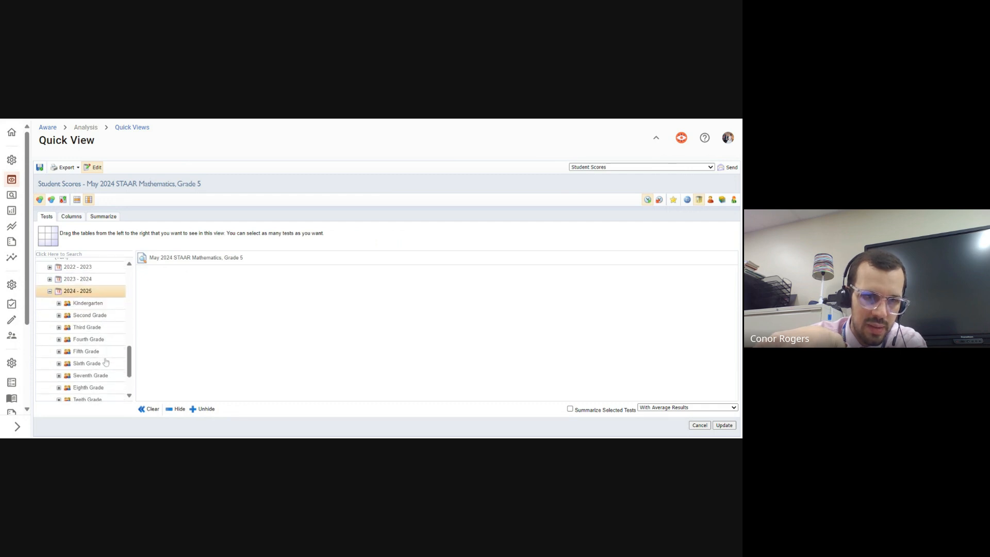
{"action": "left_click", "coordinate": [106, 362]}
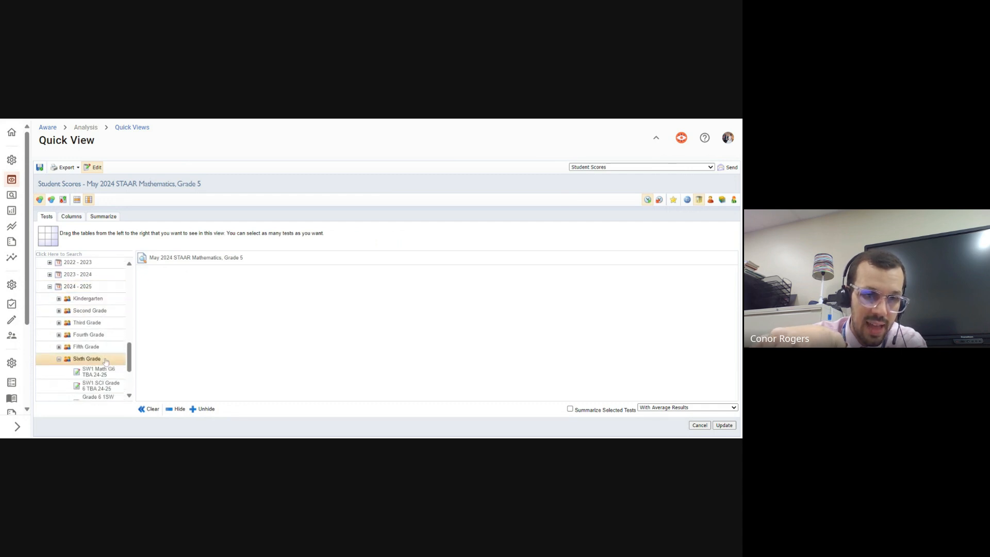
{"action": "scroll", "coordinate": [106, 362], "scroll_direction": "down", "scroll_amount": 1}
{"action": "left_click_drag", "start_coordinate": [110, 327], "coordinate": [207, 314]}
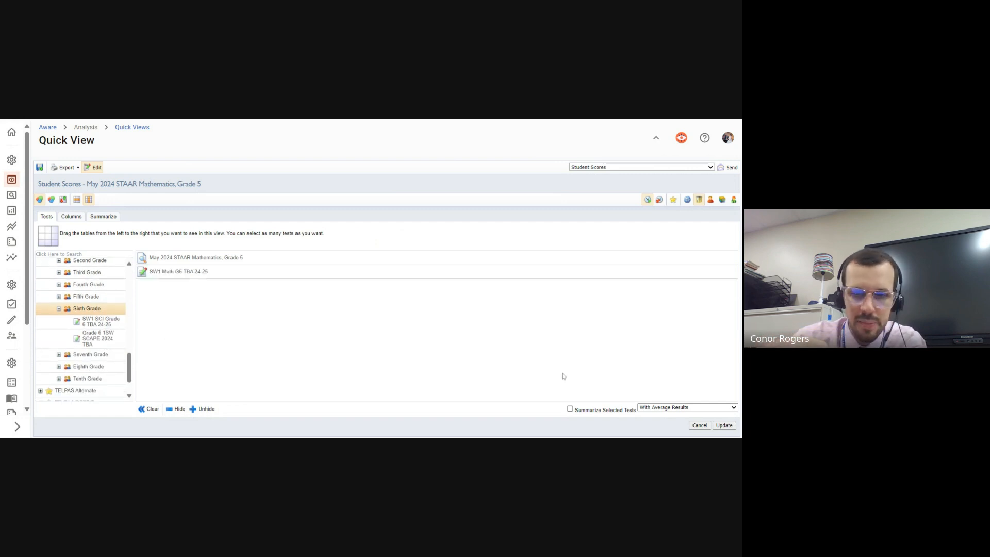
{"action": "left_click", "coordinate": [724, 425]}
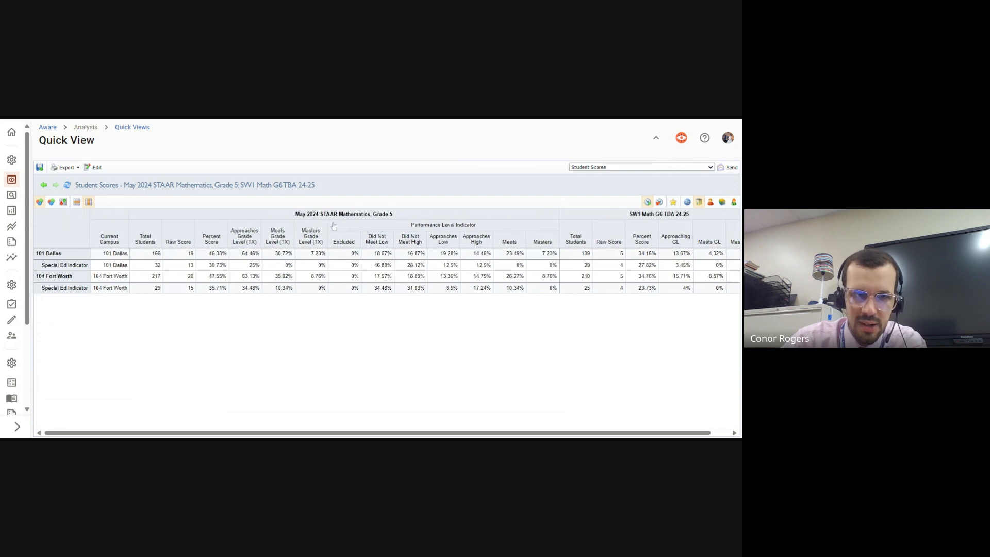
{"action": "scroll", "coordinate": [334, 226], "scroll_direction": "right", "scroll_amount": 1}
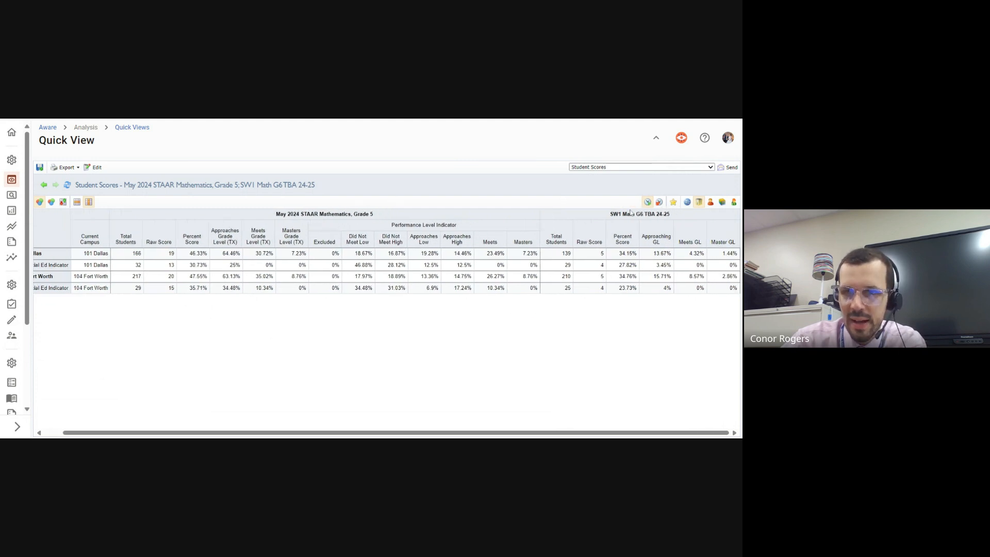